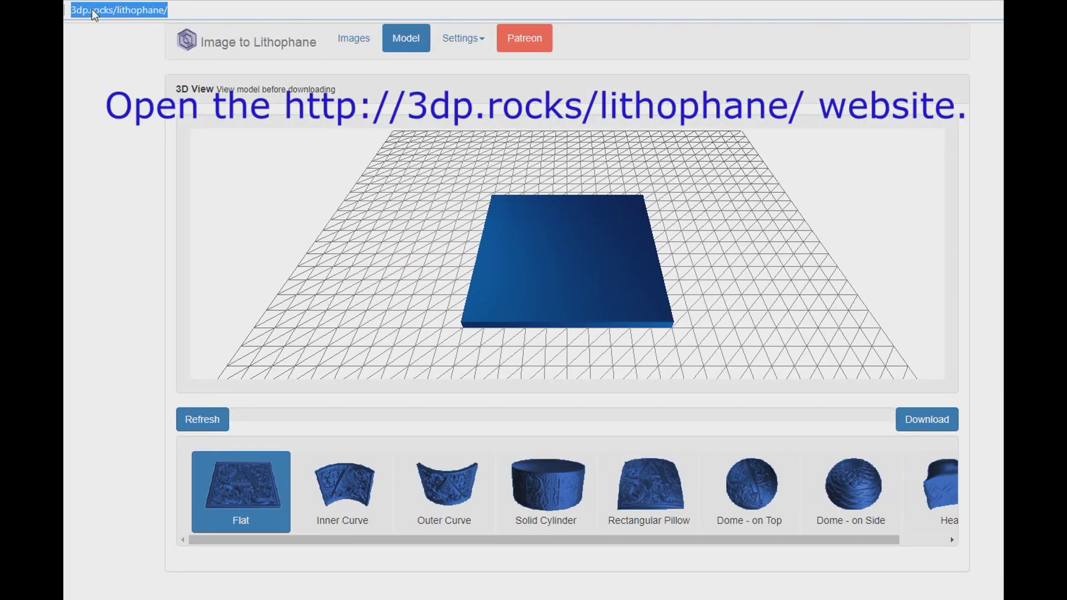
Step: Upload the dog photo IMG_8355.JPG through the Images panel's file picker
left_click(176, 12)
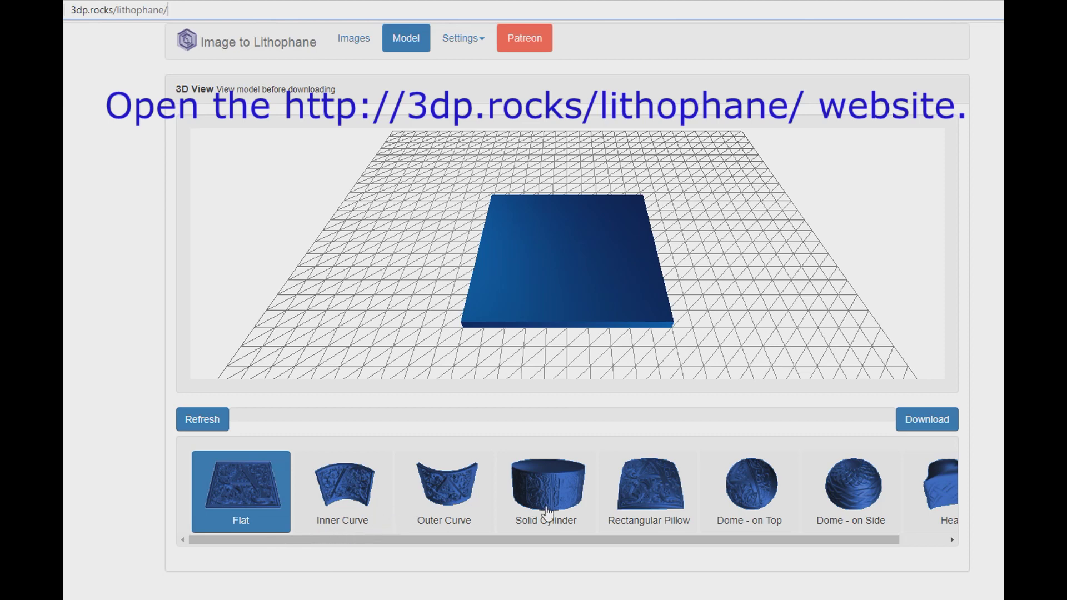
left_click_drag(883, 539, 754, 554)
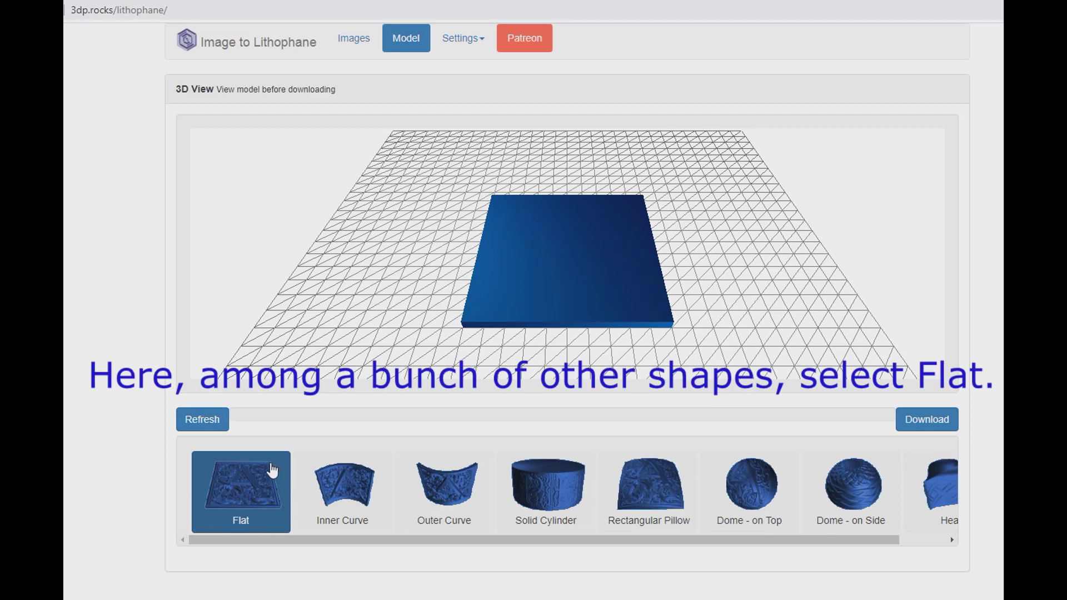
left_click(352, 38)
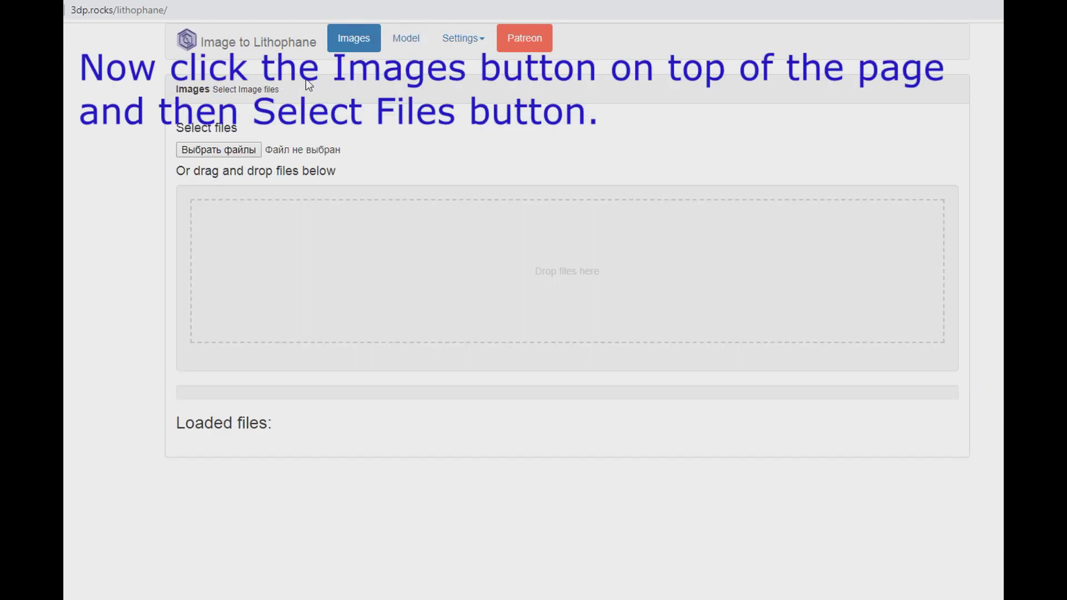
left_click(241, 147)
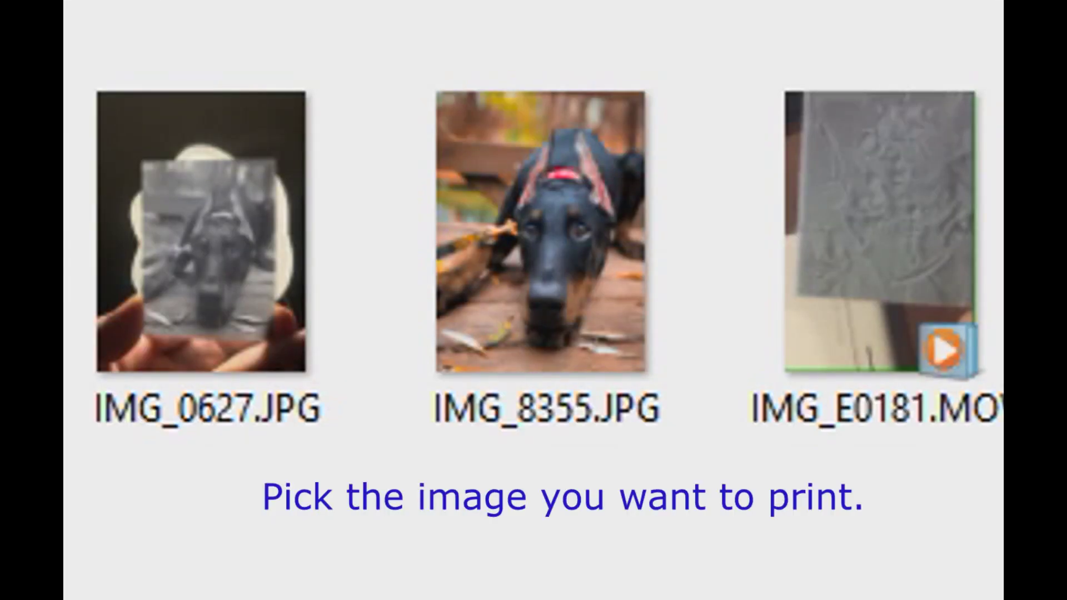
left_click(615, 309)
double_click(615, 310)
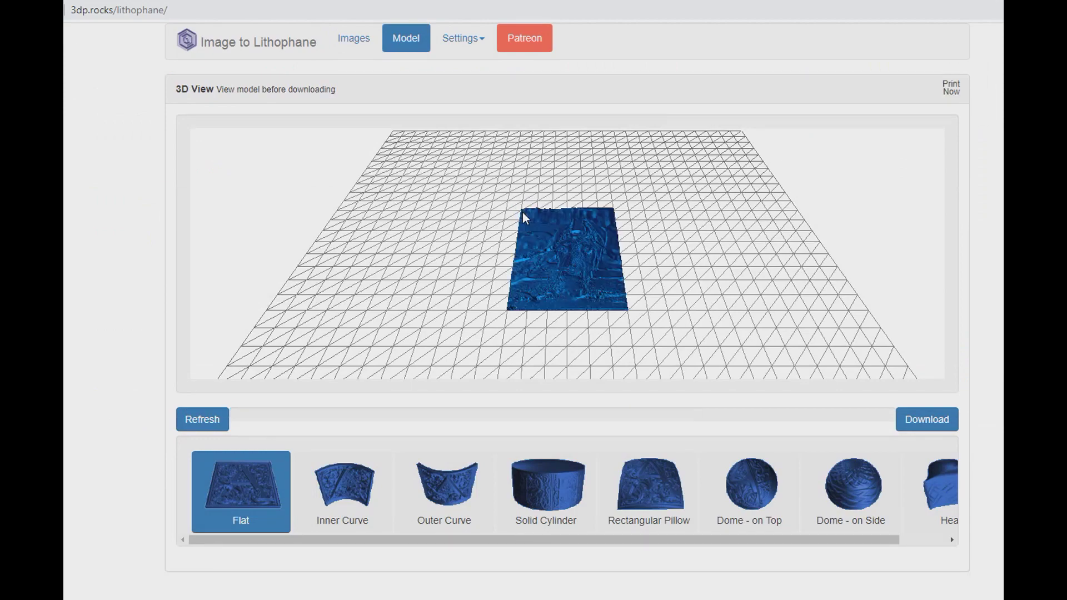
Step: Tilt and zoom the 3D view to a low oblique angle over the dog lithophane
left_click_drag(650, 233, 678, 289)
scroll(678, 290, "up", 5)
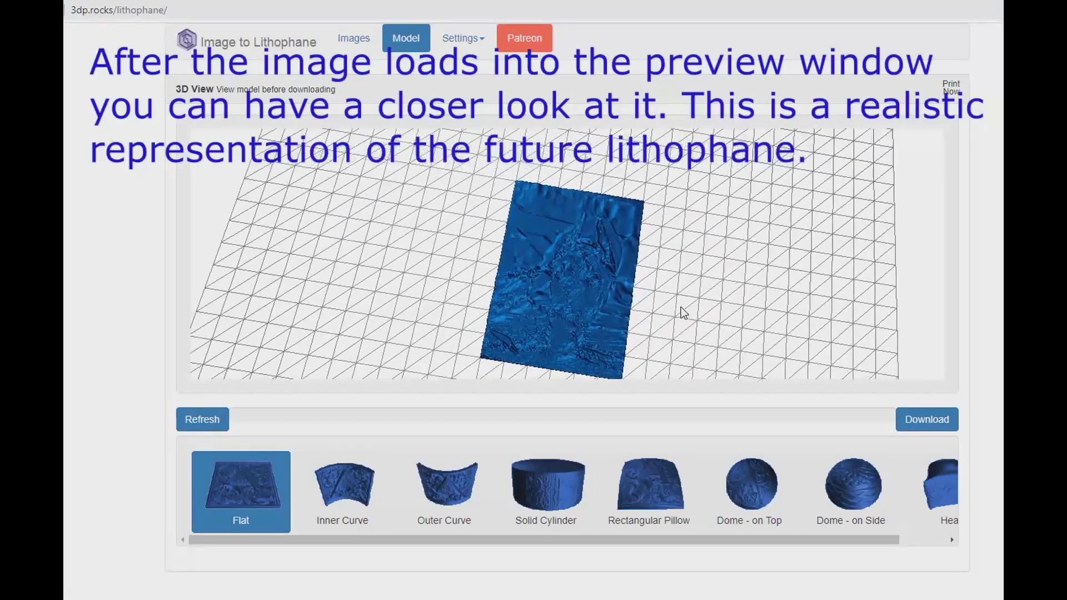
left_click_drag(670, 311, 704, 296)
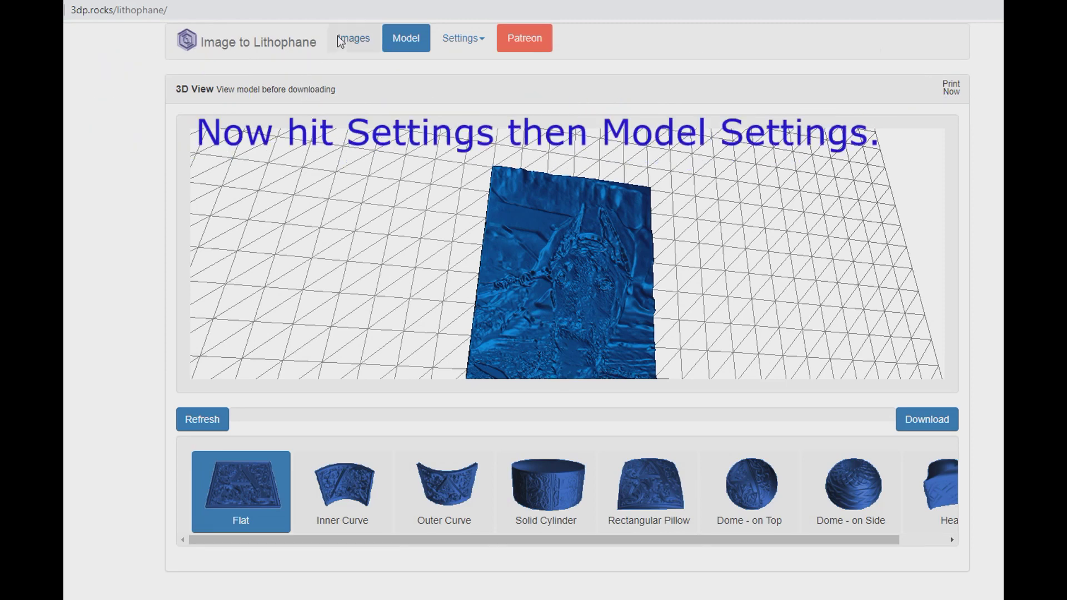
Step: In Model Settings, with 80 mm size and 3 mm thickness, try a 4.2 mm border, then return it to 0
left_click(461, 38)
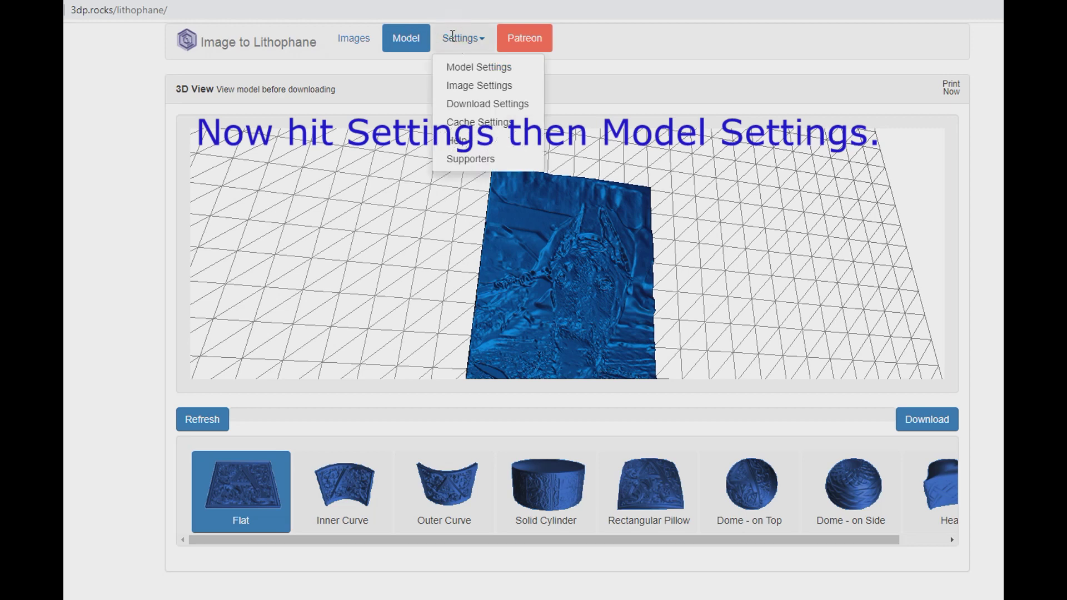
left_click(468, 65)
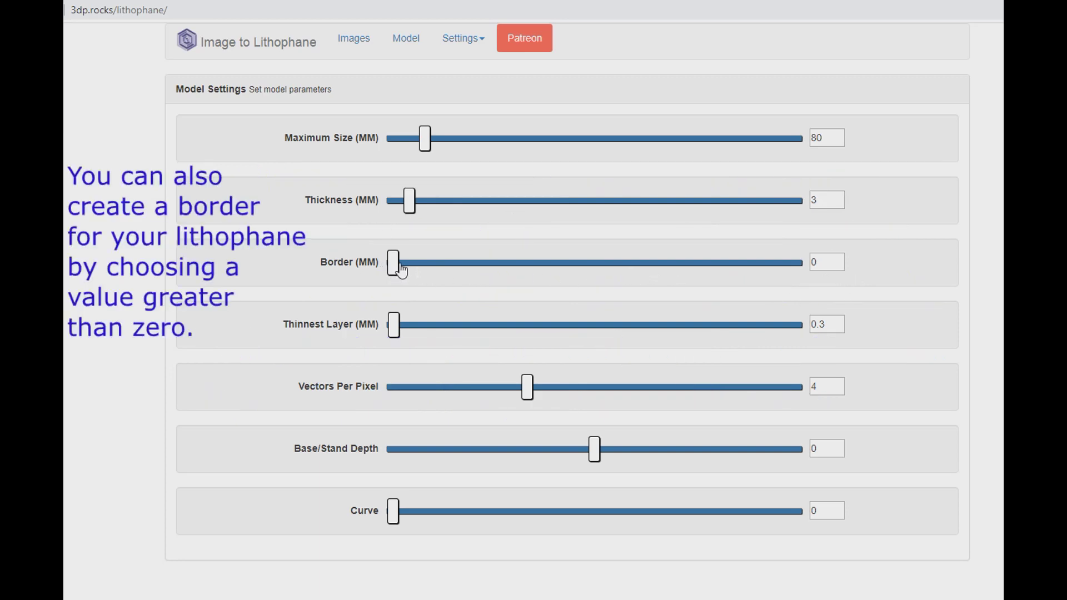
mouse_move(394, 263)
left_mouse_down()
mouse_move(428, 266)
mouse_move(389, 265)
left_mouse_up()
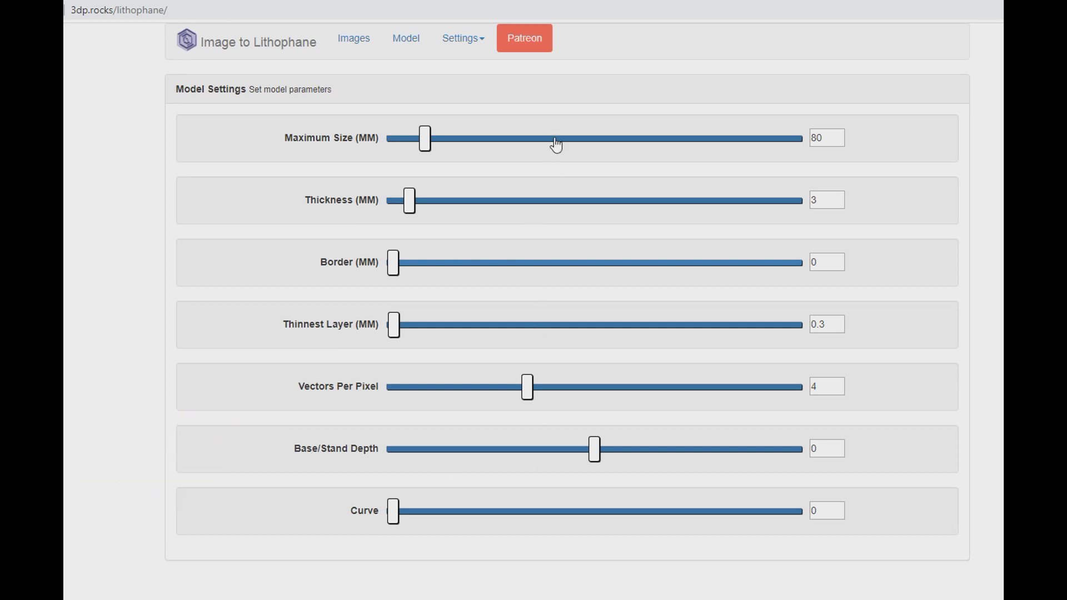
Step: Verify Image Settings is on Positive Image, then go back to the Model 3D preview
left_click(463, 39)
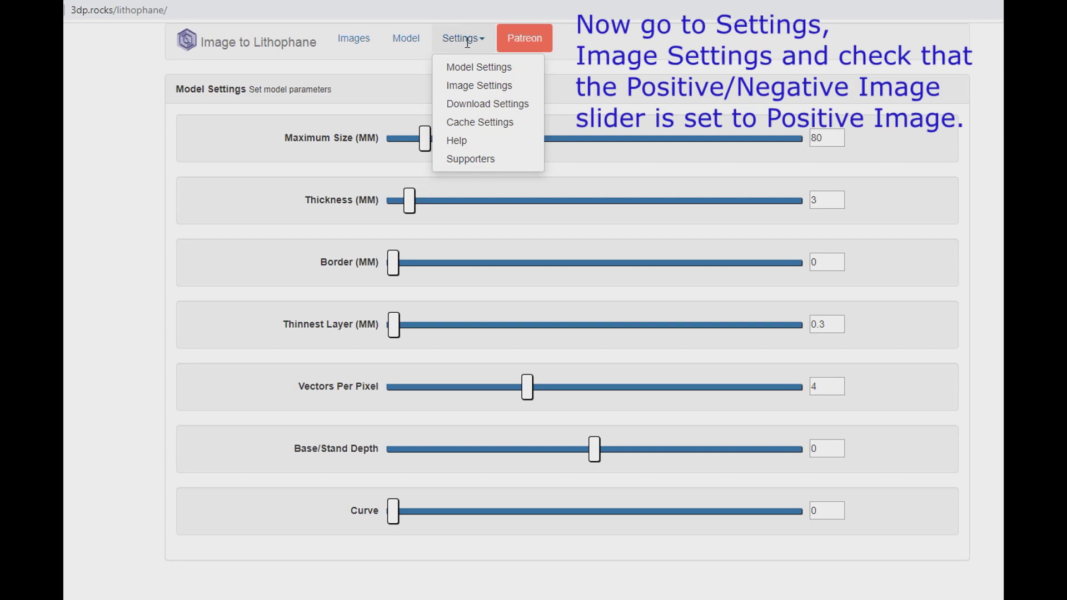
left_click(466, 87)
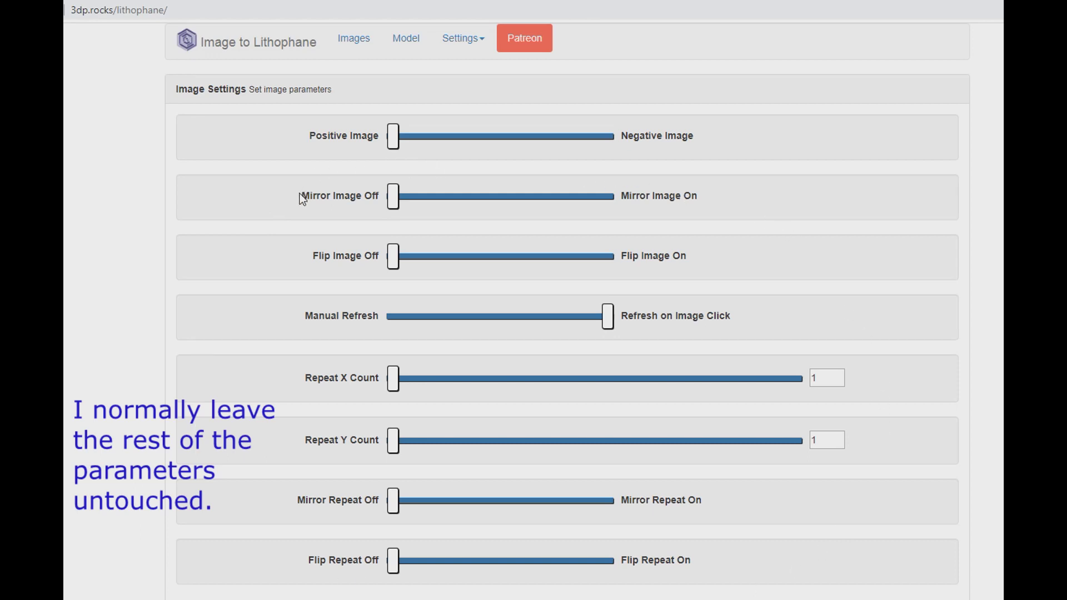
left_click(463, 38)
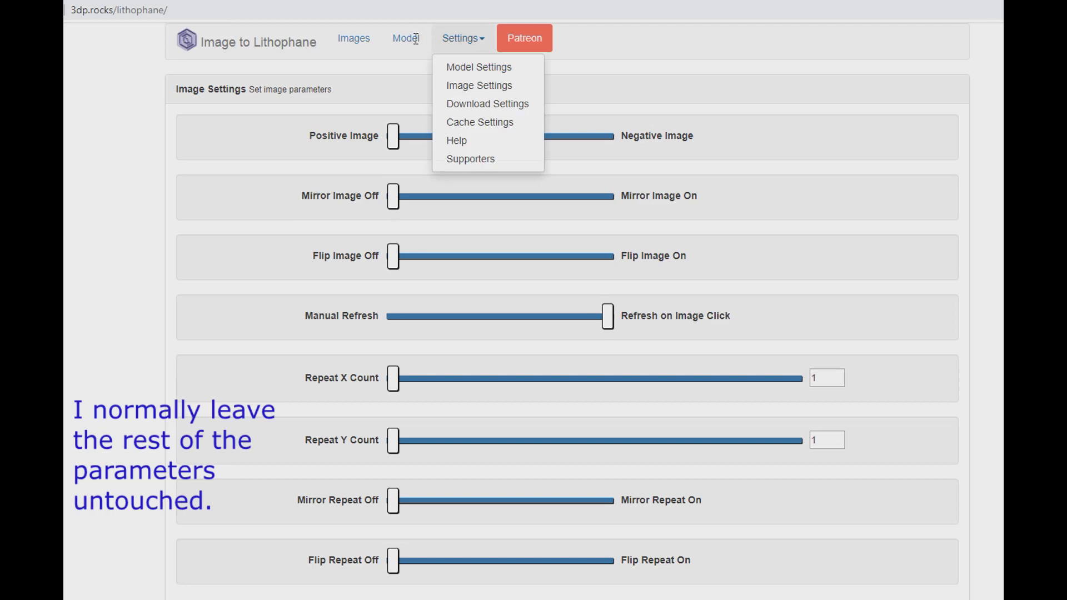
left_click(387, 39)
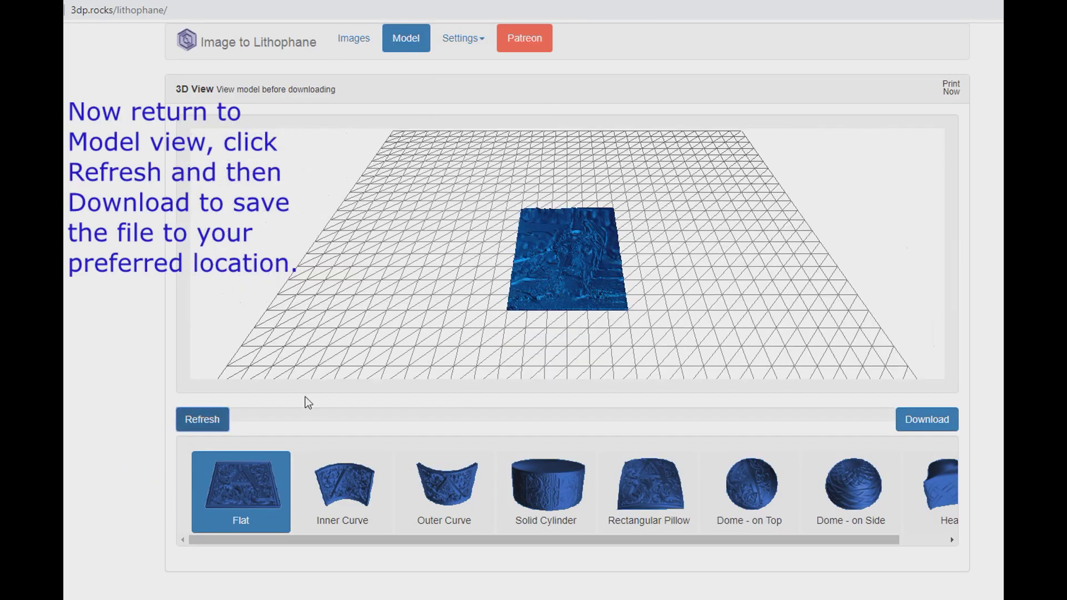
Step: Refresh the dog lithophane and download its STL model file
left_click(205, 421)
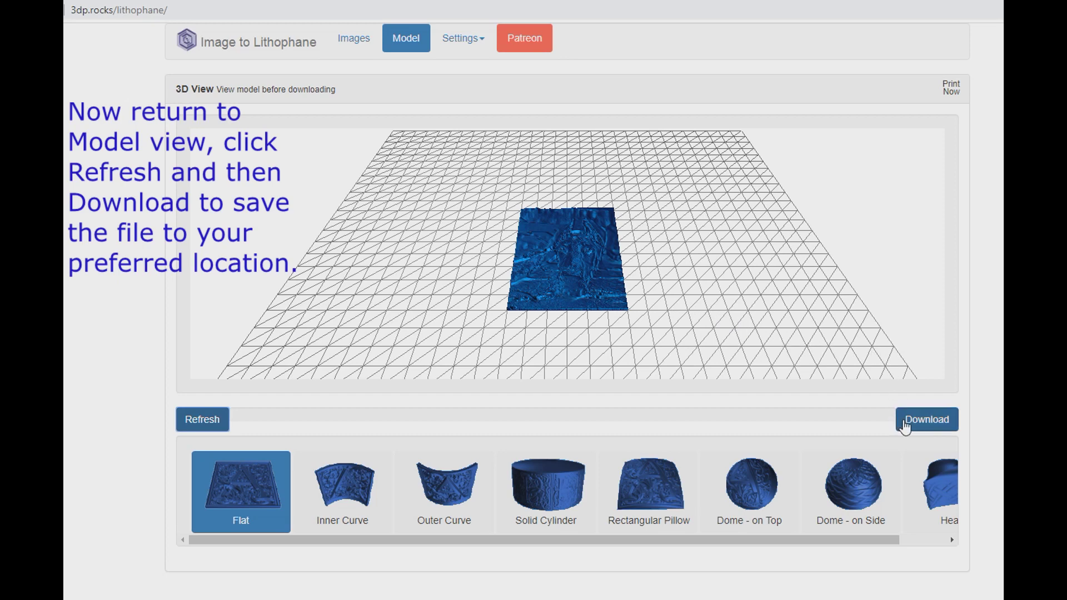
left_click(911, 426)
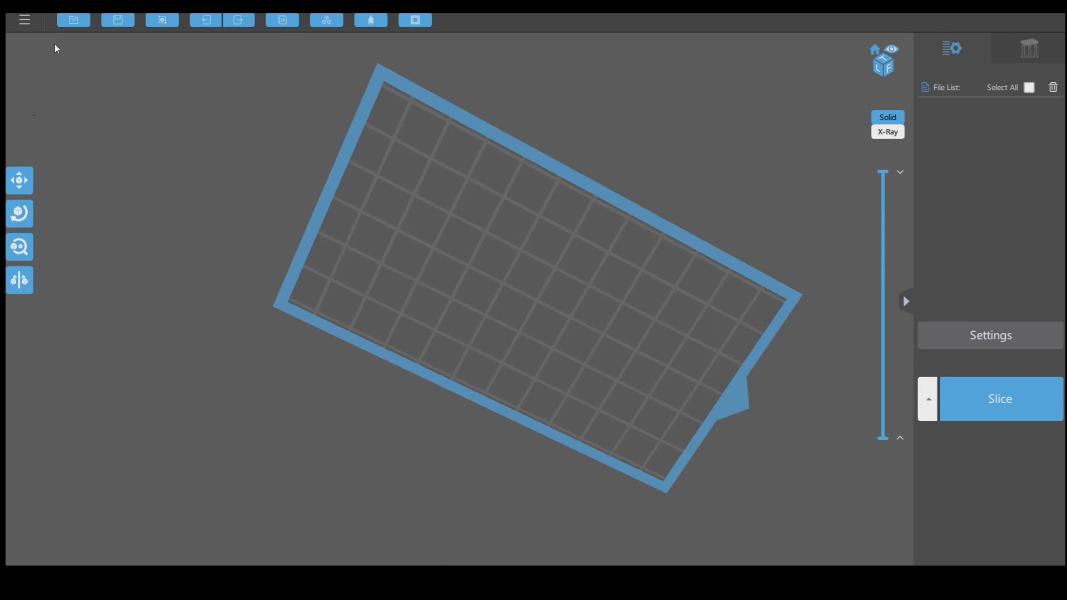
Step: Open IMG_8355.JPGW60H80T3V4B0A0C0NS (1).stl in ChiTuBox
left_click(70, 24)
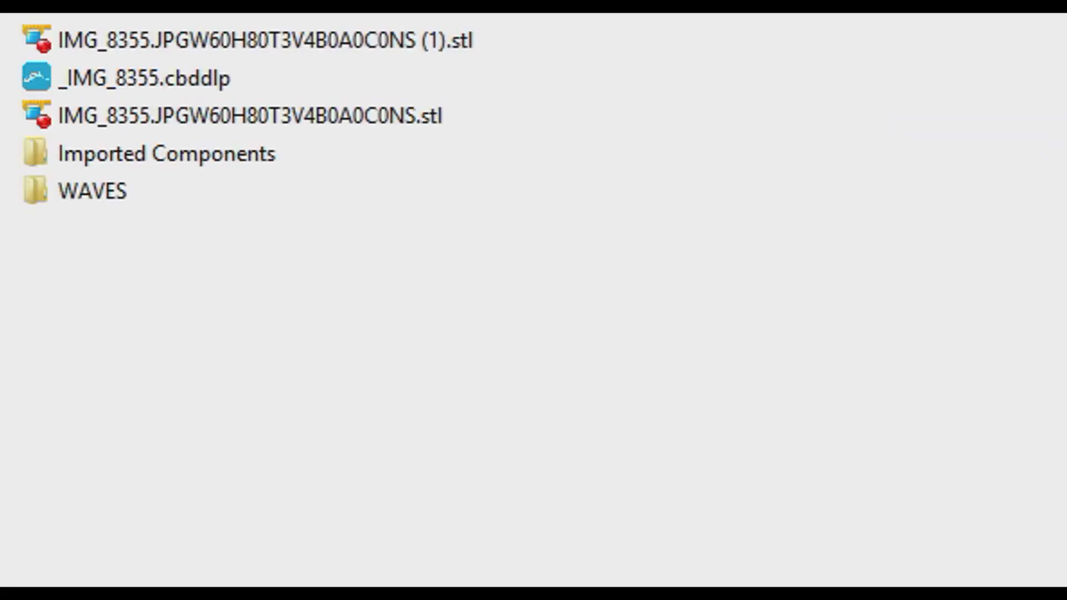
double_click(328, 51)
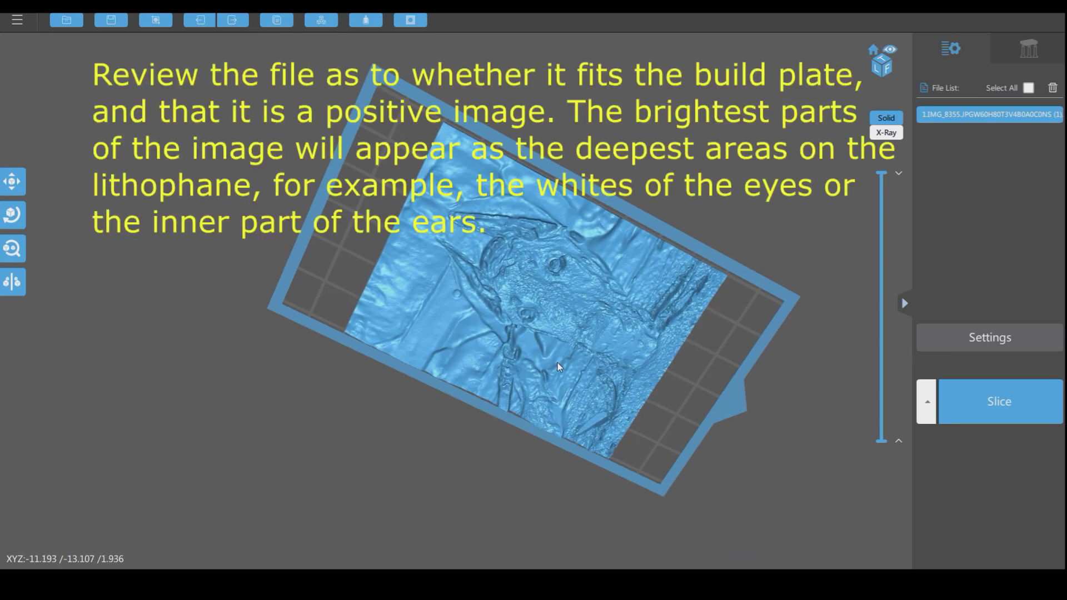
Step: Orbit the view to confirm the dog lithophane sits within the build plate
left_click_drag(614, 287, 640, 184)
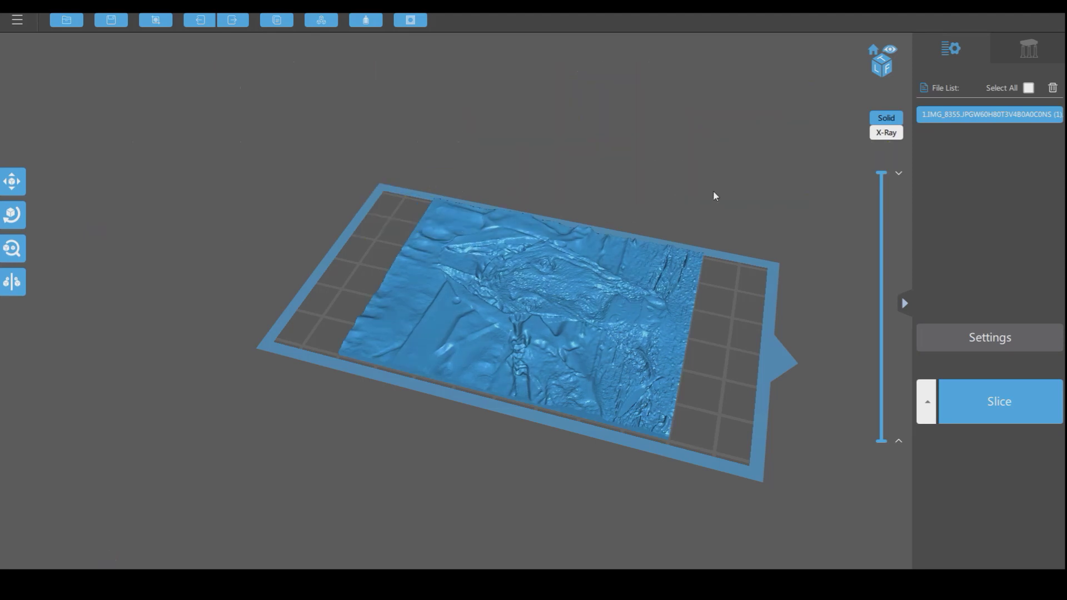
left_click(990, 337)
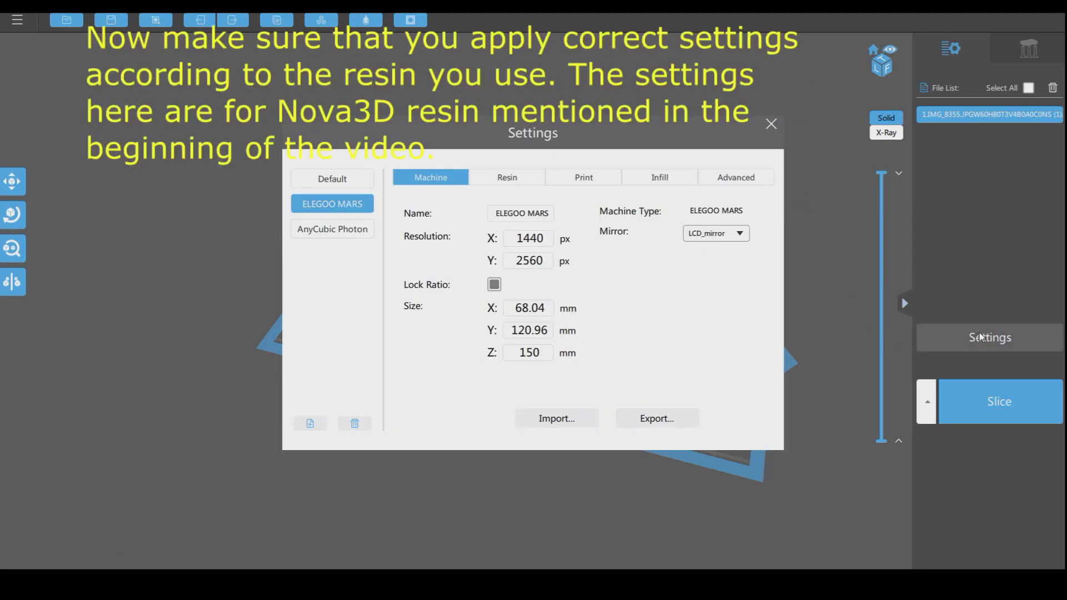
left_click(572, 178)
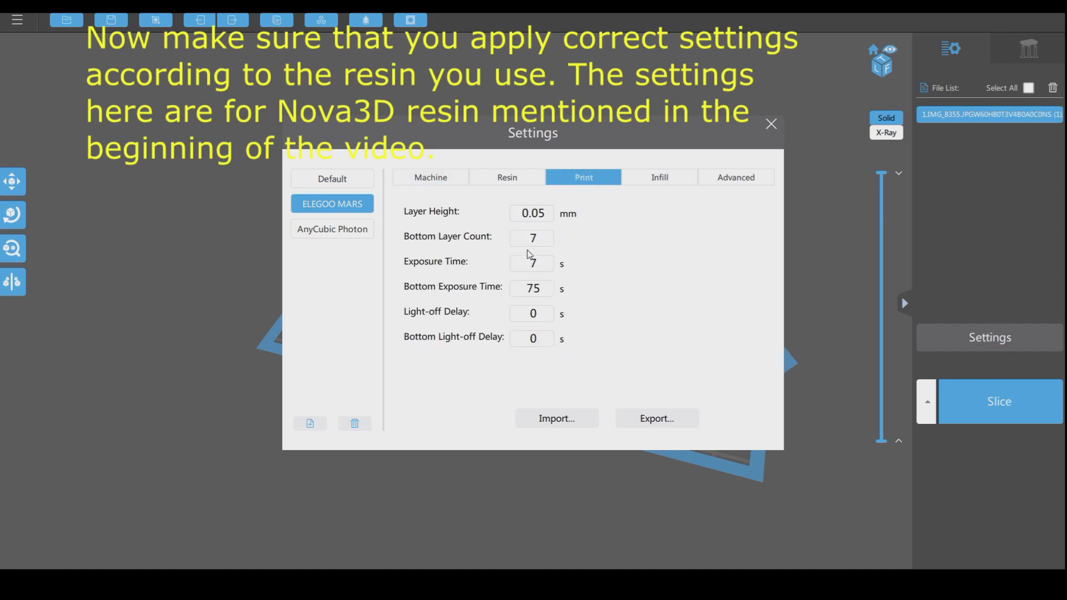
mouse_move(548, 317)
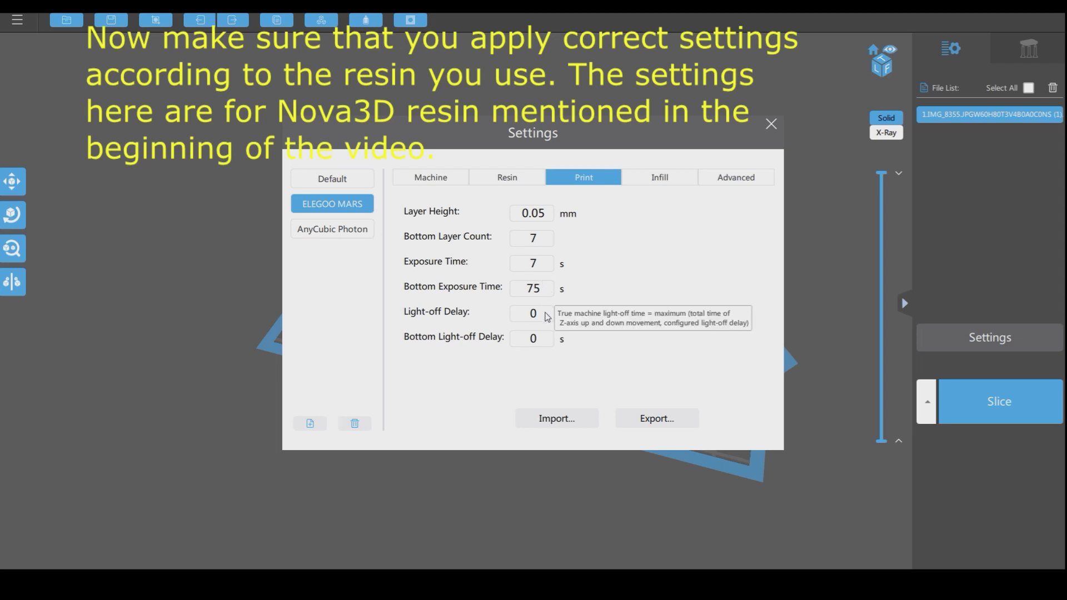
left_click(772, 125)
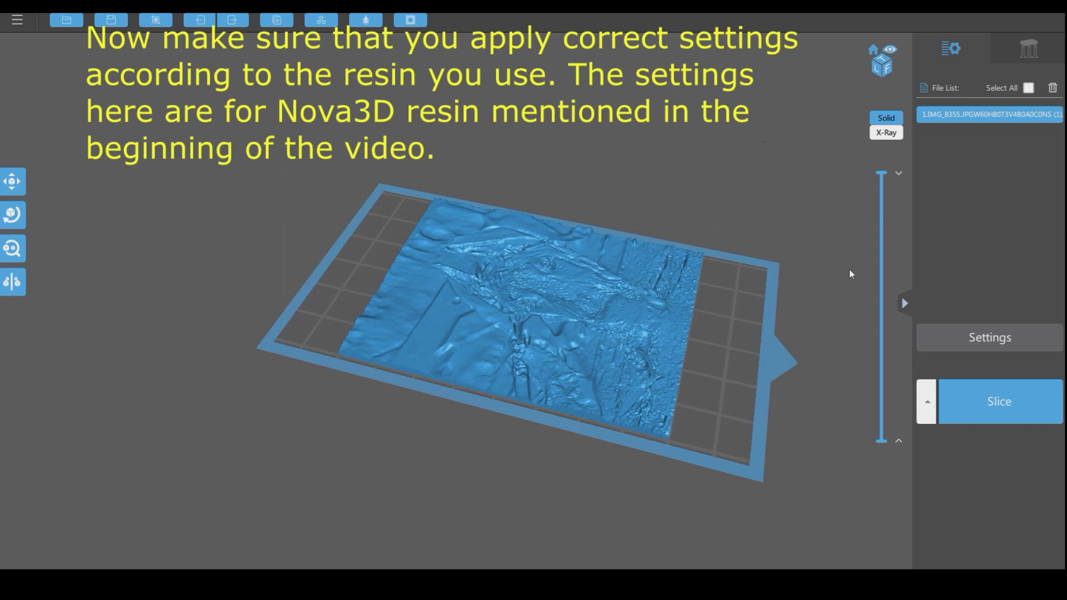
left_click(928, 404)
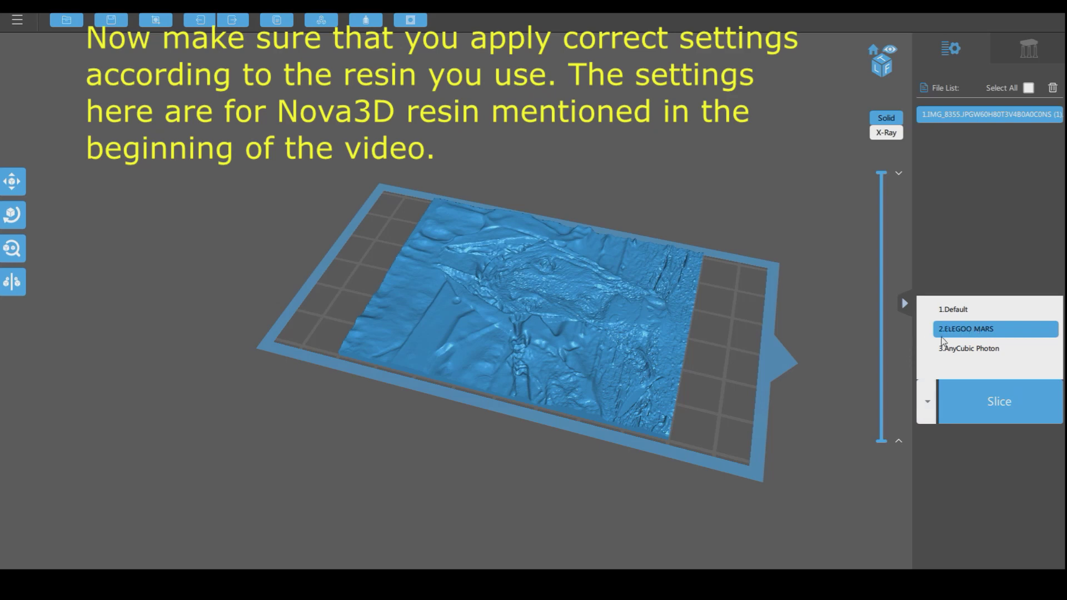
left_click(927, 403)
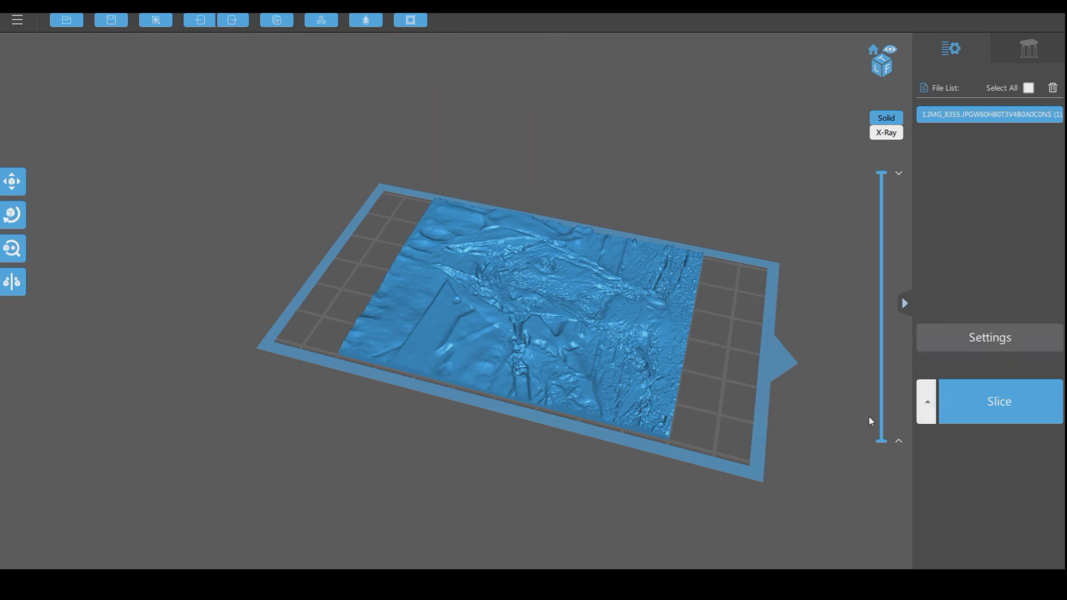
Step: Slice the lithophane, set lift distance 5 mm and retract speed 180 mm/min, then preview layers 52 and 32
left_click(1004, 410)
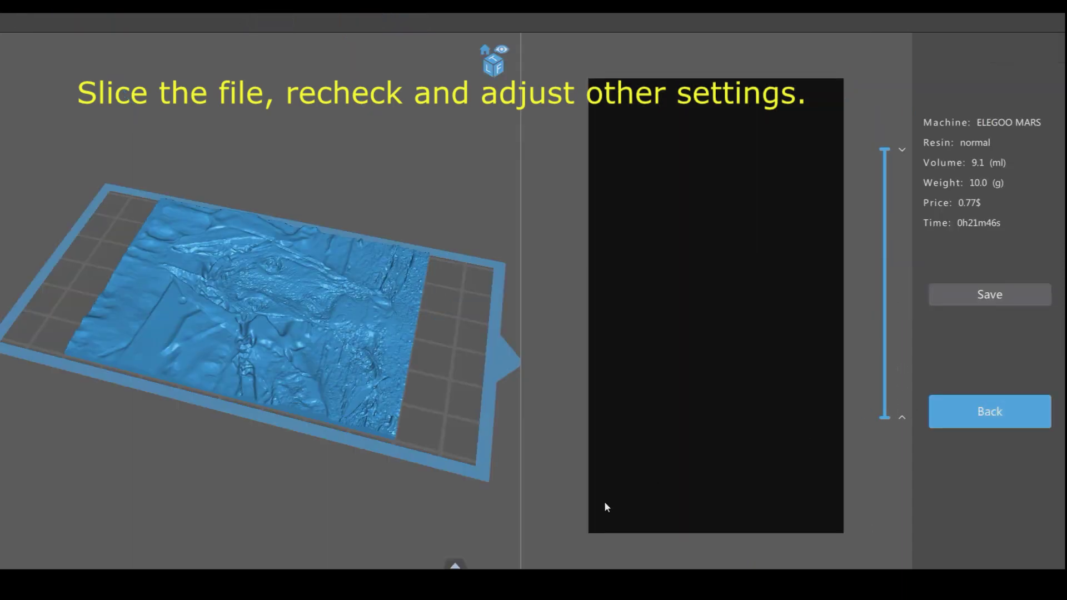
left_click(455, 565)
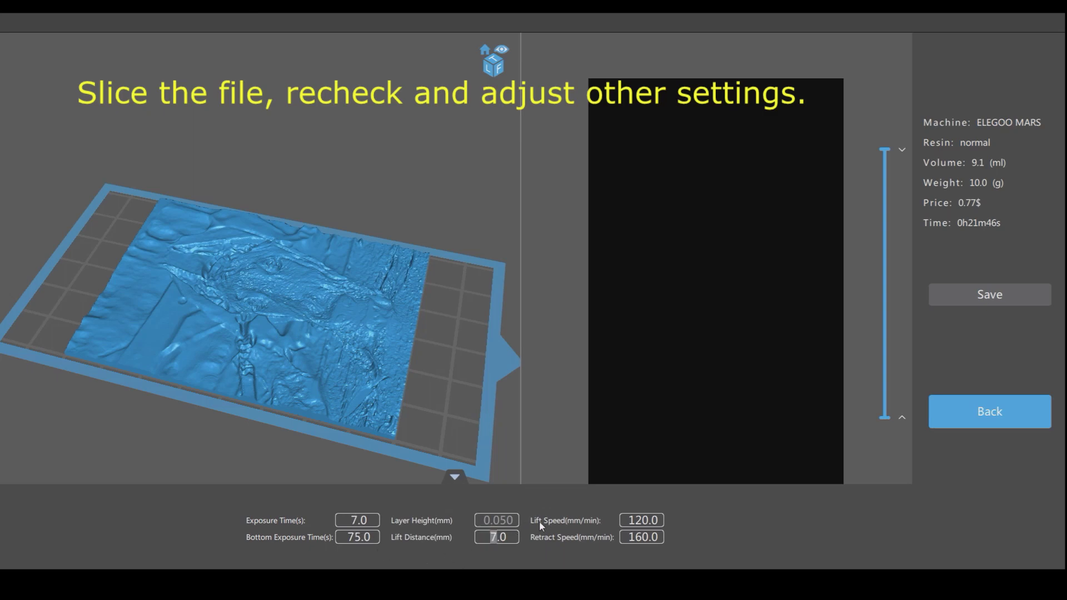
type("5")
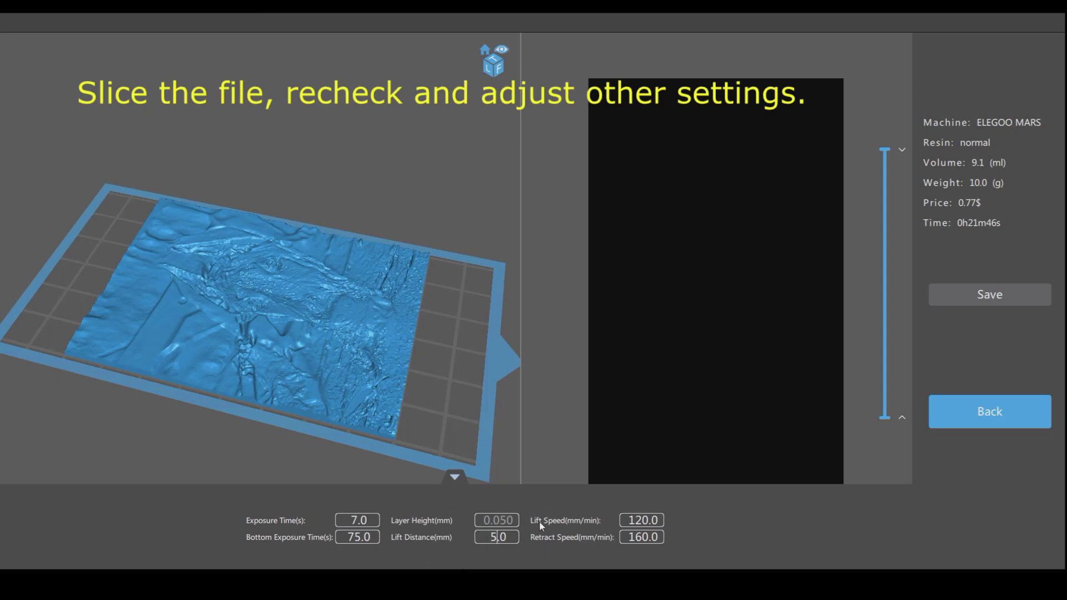
left_click(642, 523)
left_click_drag(634, 535, 641, 536)
type("8")
left_click_drag(886, 150, 888, 180)
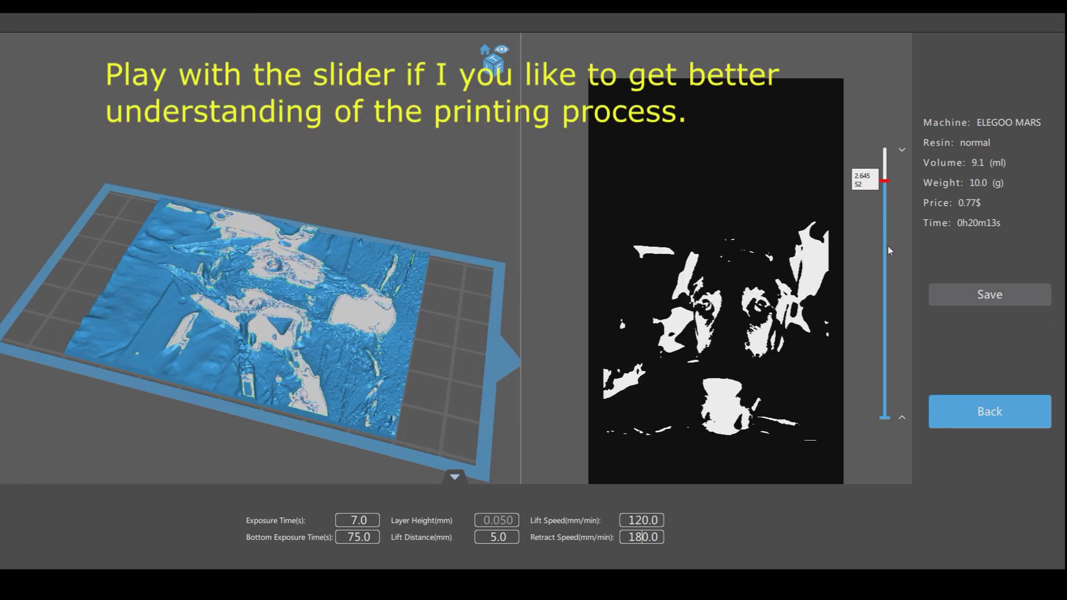
left_click_drag(889, 250, 896, 133)
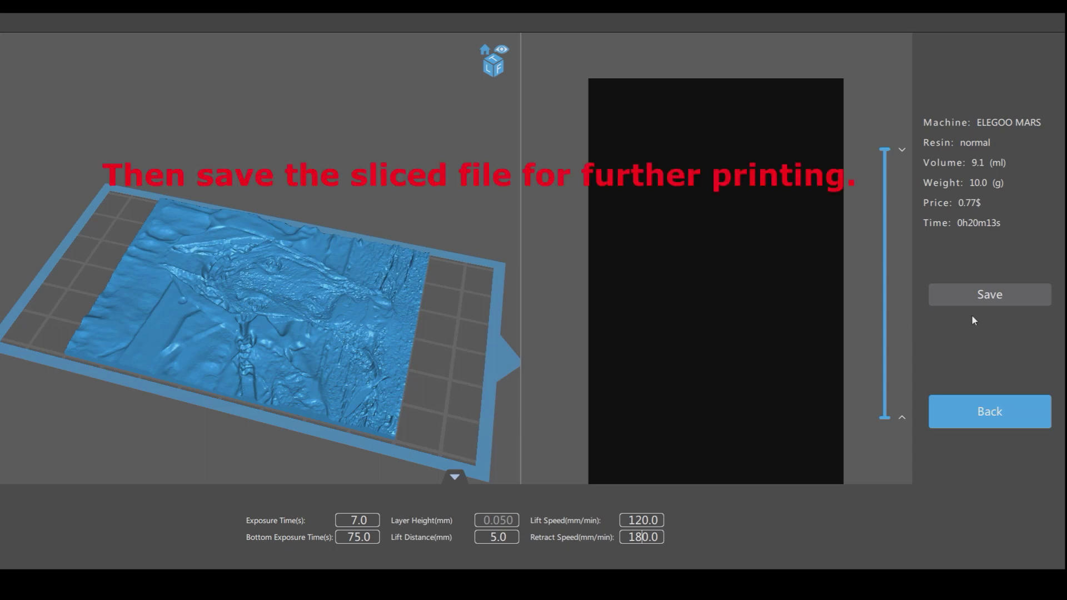
Step: Save the sliced print as _IMG_8355.cbddlp and open its containing folder
left_click(982, 299)
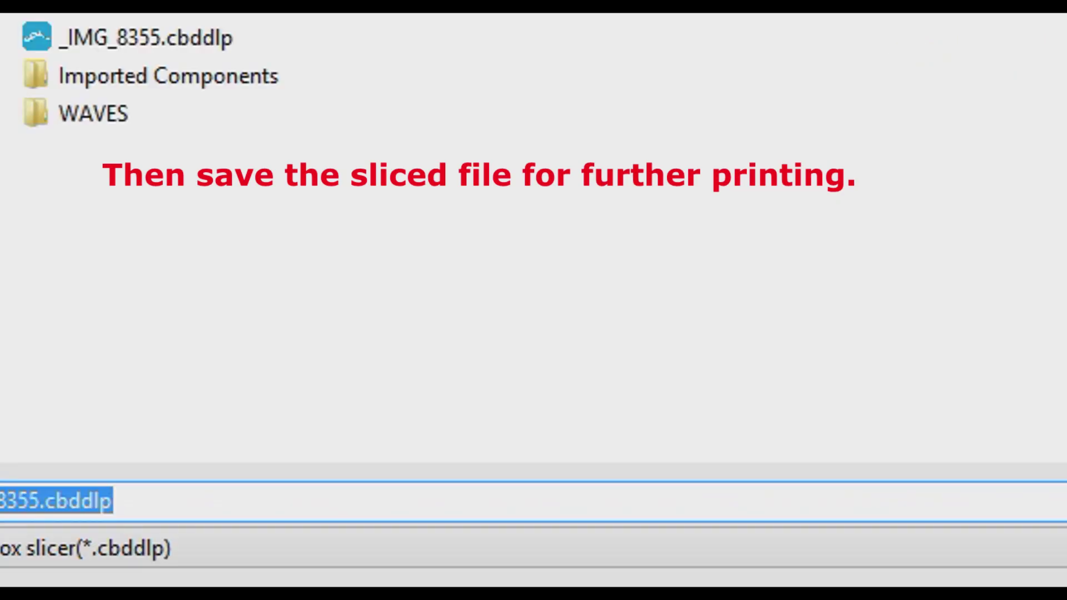
key("Return")
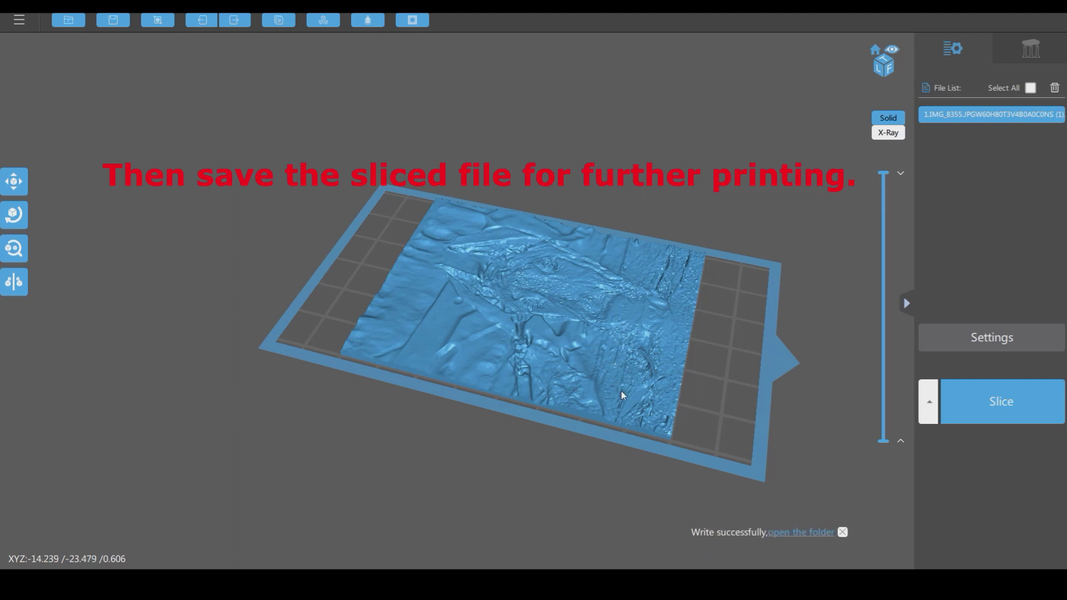
left_click(814, 532)
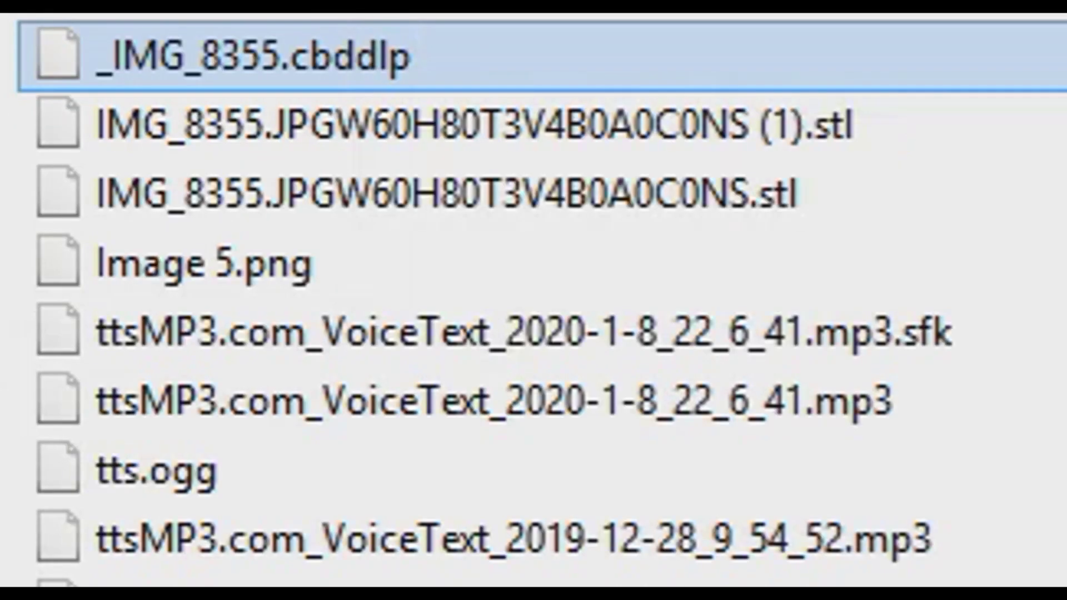